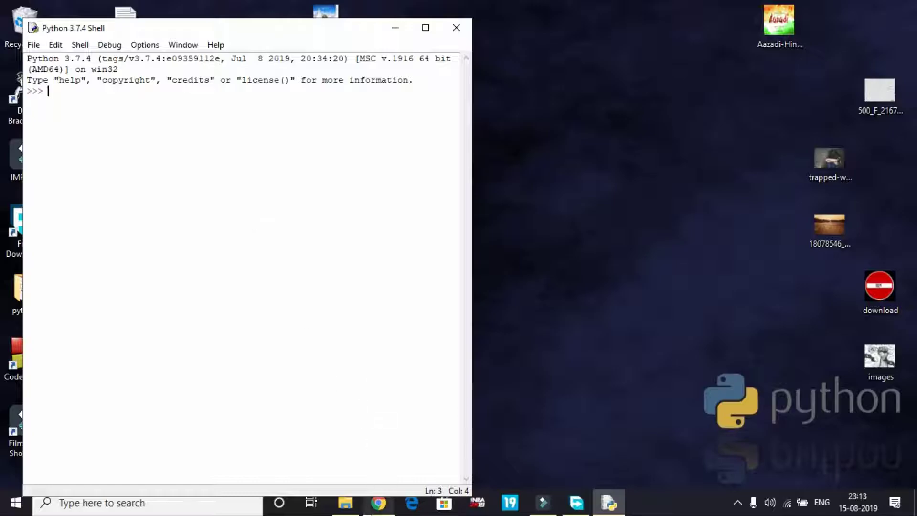
Switch to Chrome and review the PyCharm Edu search results, product page and Windows download page
click(379, 503)
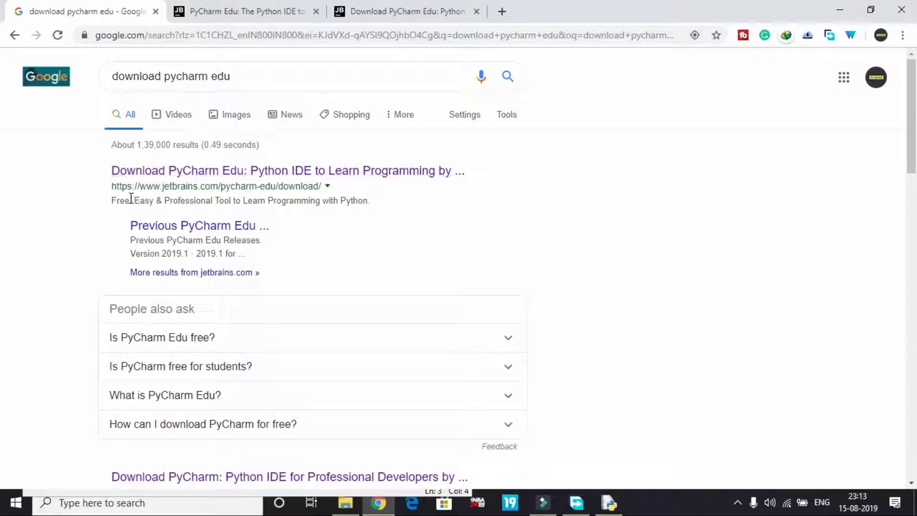
scroll(130, 198, down, 7)
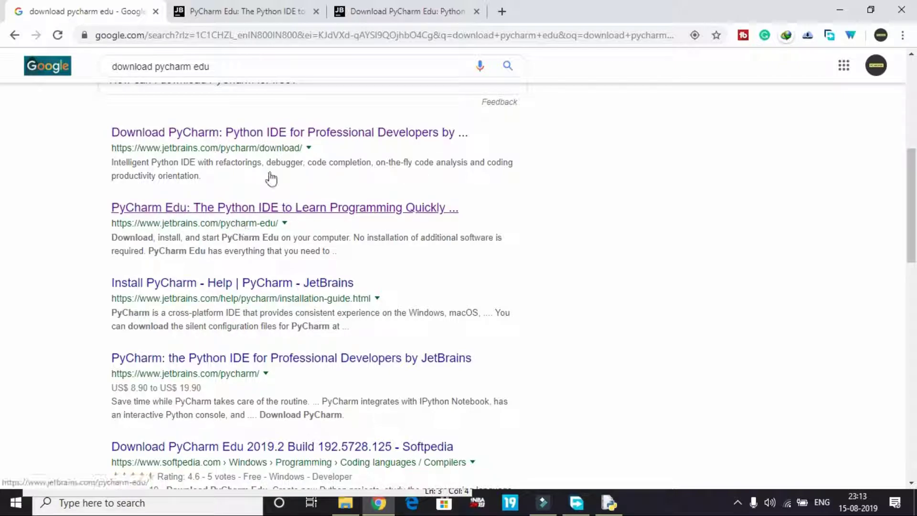
click(272, 7)
scroll(220, 280, down, 4)
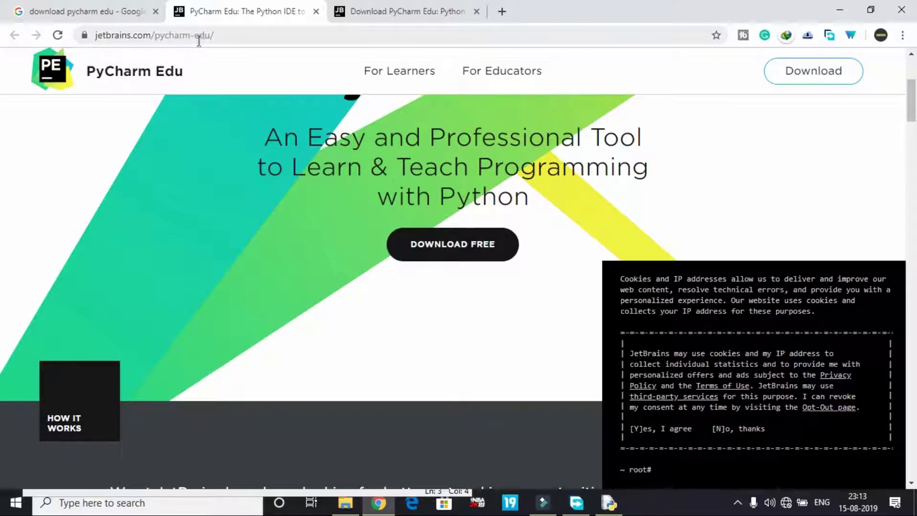
scroll(239, 151, up, 2)
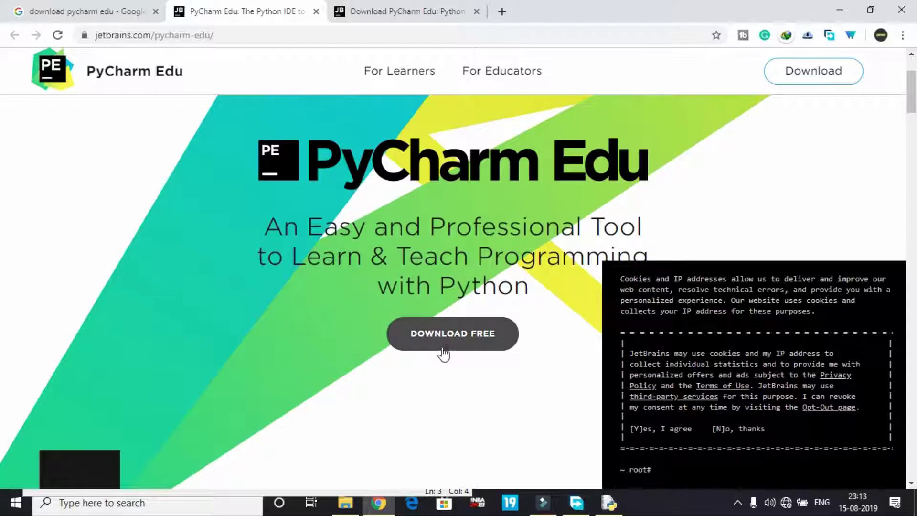
click(409, 12)
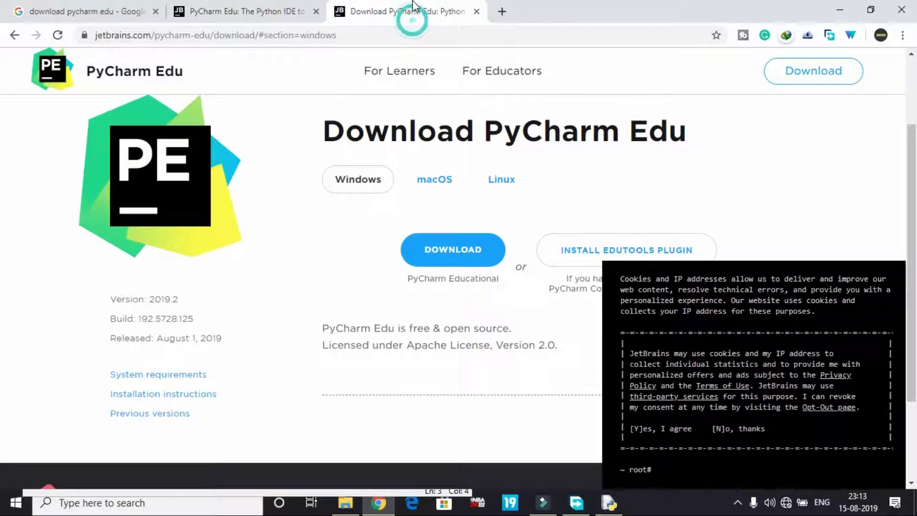
scroll(355, 371, up, 1)
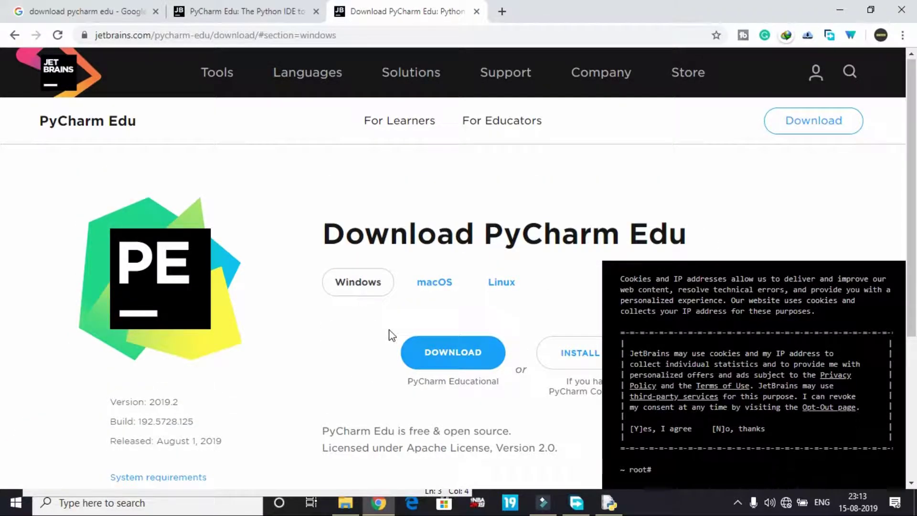
scroll(389, 334, down, 2)
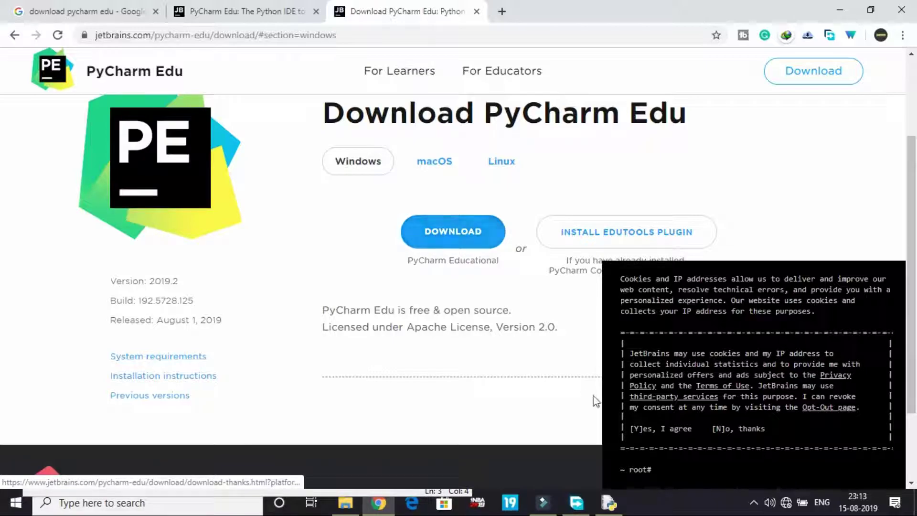
Locate the downloaded pycharm-edu-2019.2 through Free Download Manager, run the installer, and minimize the other open windows
click(577, 502)
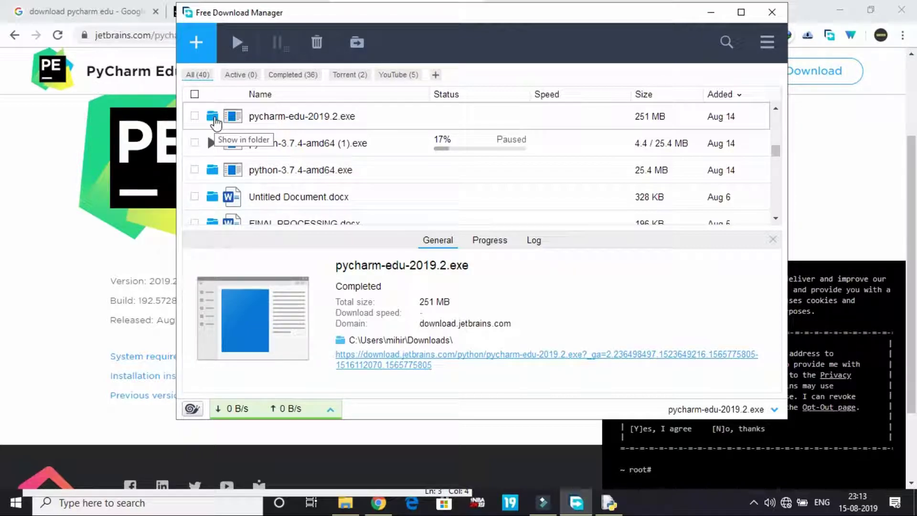
click(707, 14)
double_click(250, 436)
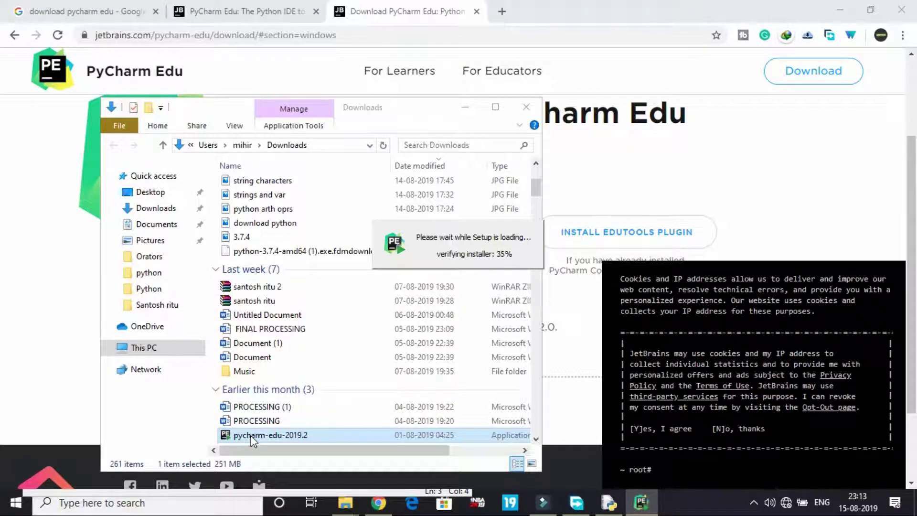
click(840, 8)
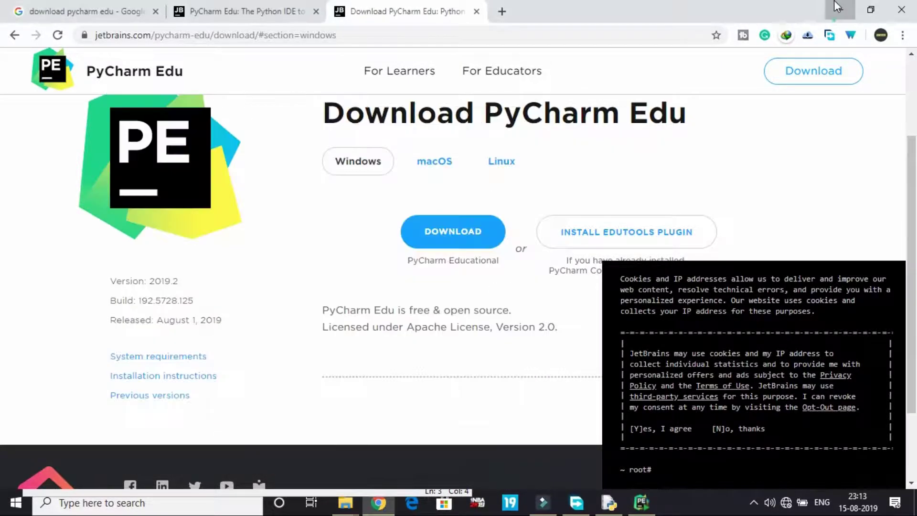
click(466, 107)
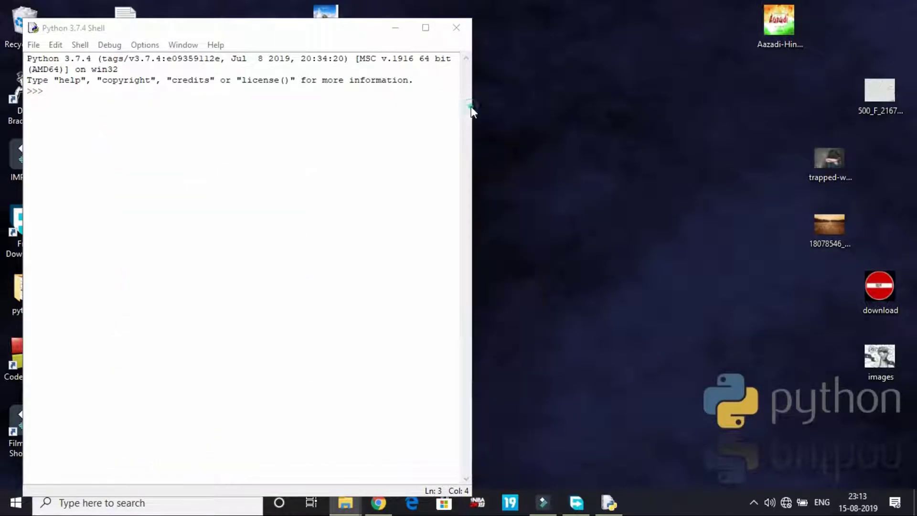
click(396, 28)
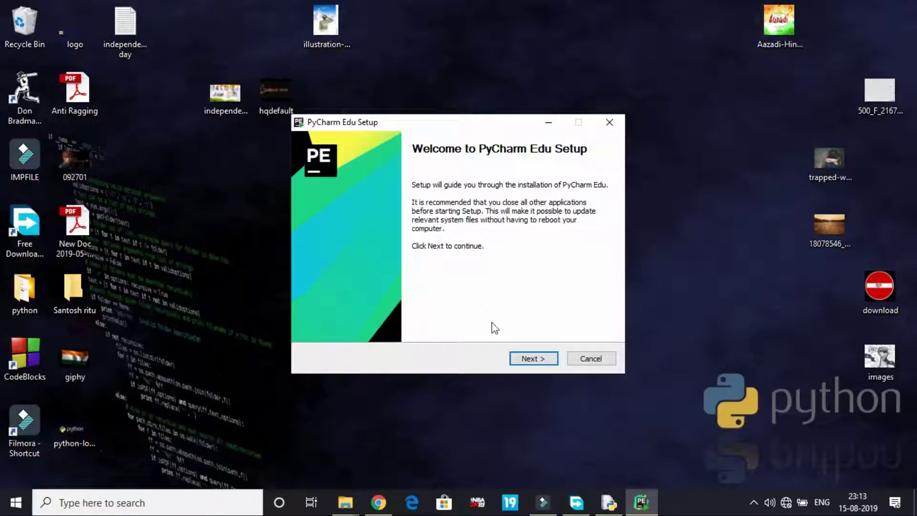
Install PyCharm Edu with the launchers directory added to PATH, .py files associated and the JetBrains Start Menu folder, choosing to reboot manually
click(520, 359)
click(518, 360)
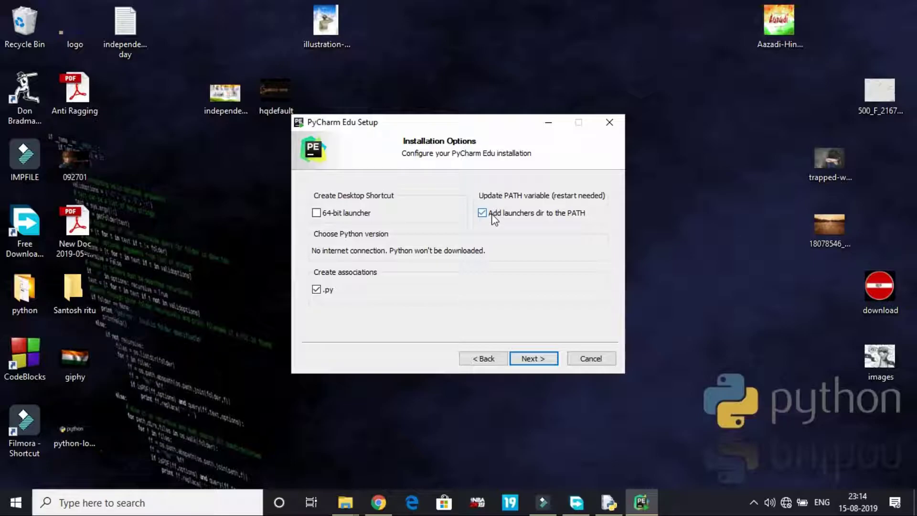
click(533, 359)
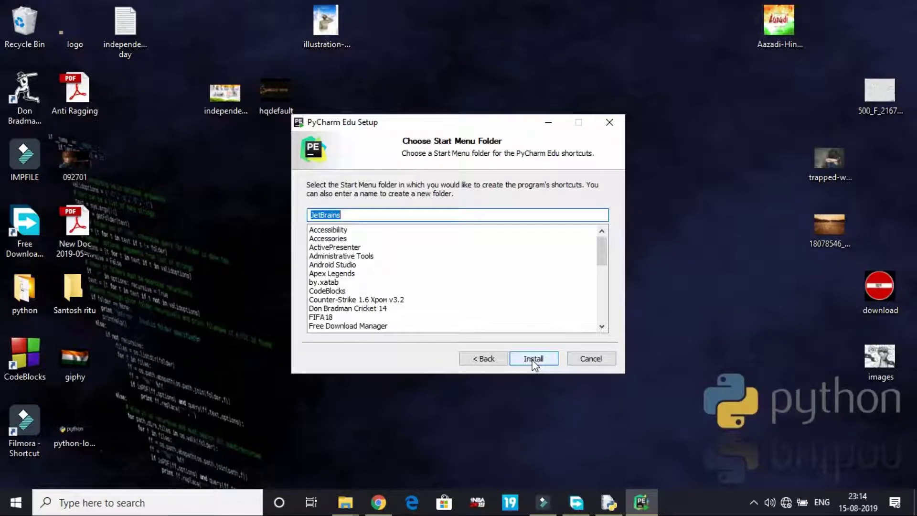
click(534, 360)
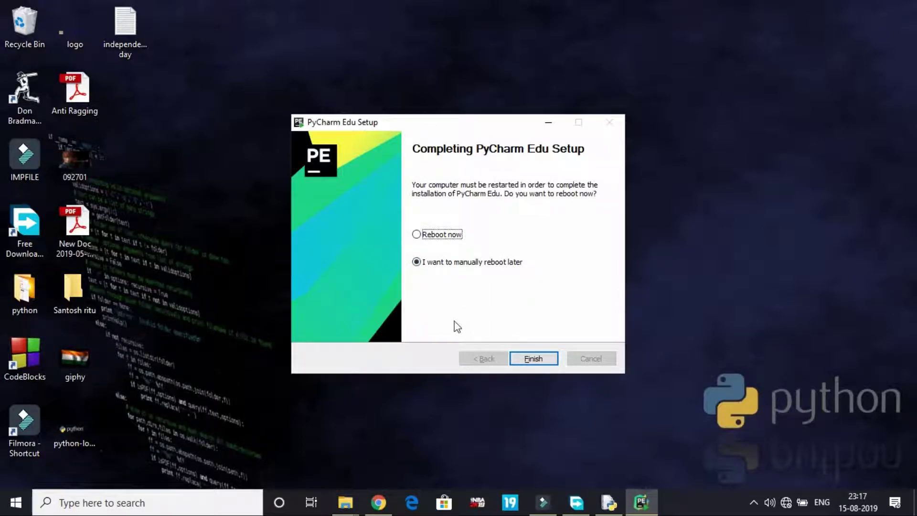
click(533, 359)
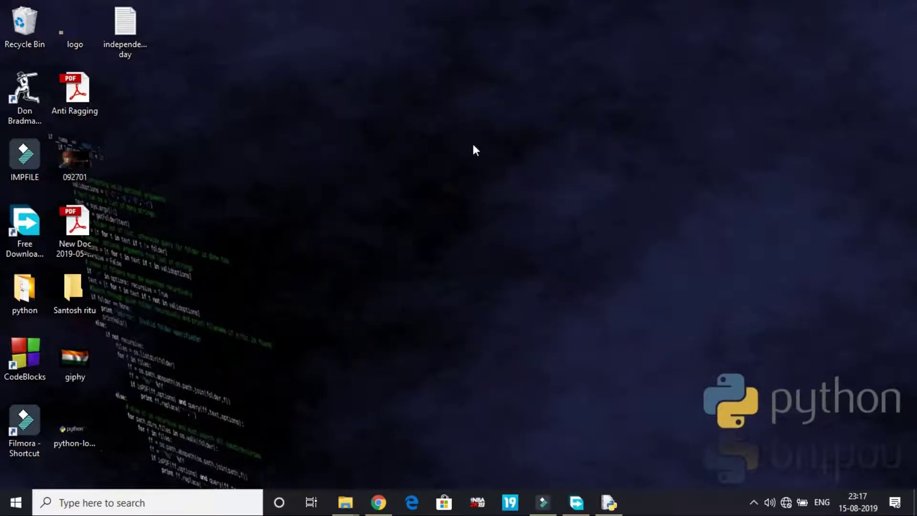
Launch JetBrains PyCharm Edu 2019.2 without importing settings
click(12, 508)
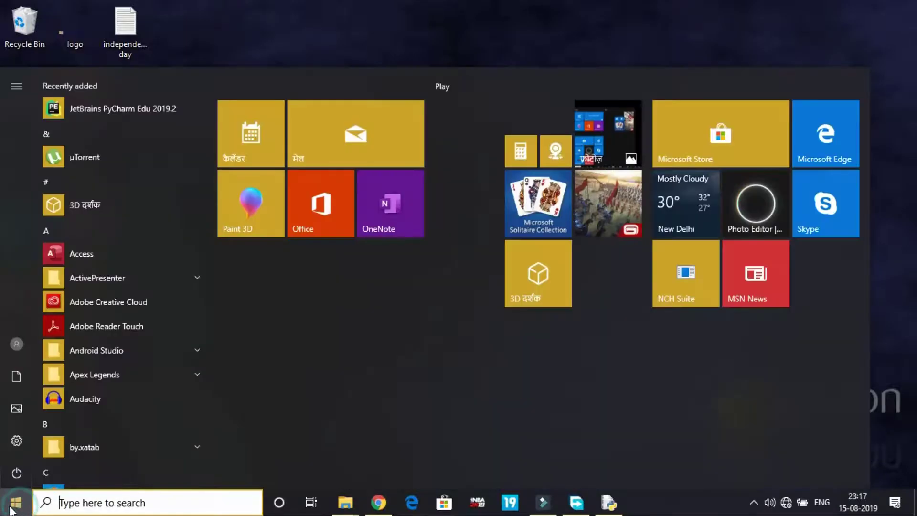
scroll(115, 324, down, 3)
scroll(115, 323, up, 3)
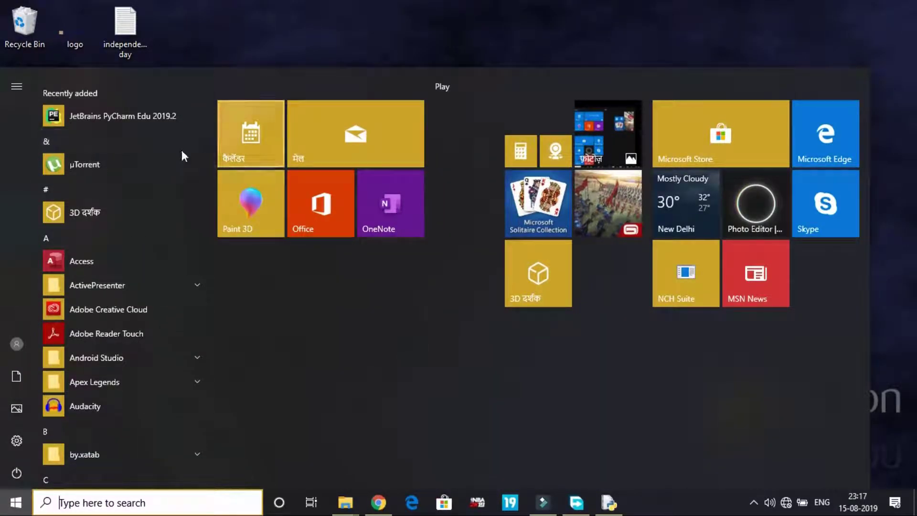
click(128, 125)
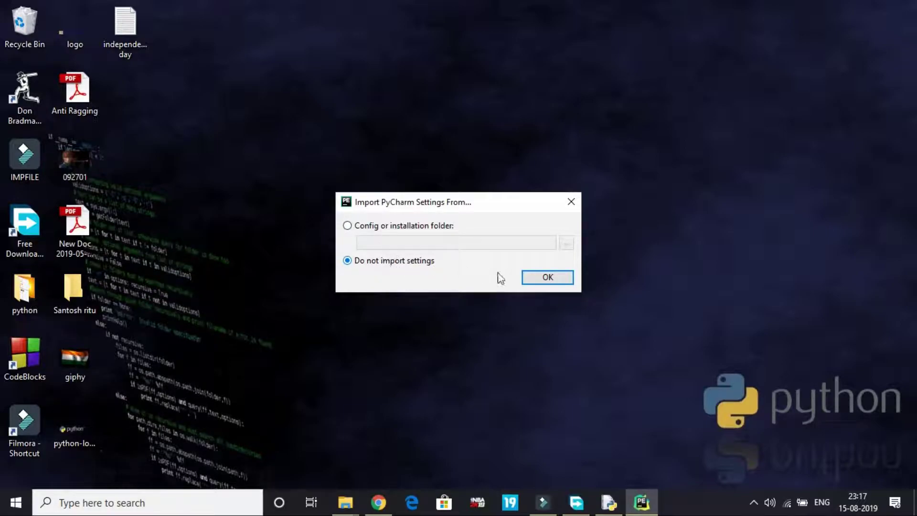
click(544, 278)
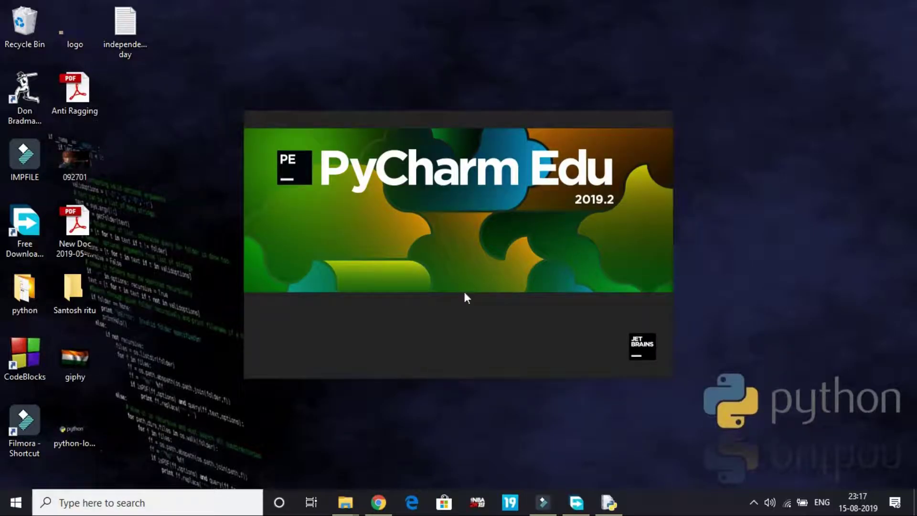
Accept the JetBrains Privacy Policy and agree to send usage statistics
click(483, 368)
scroll(514, 286, down, 20)
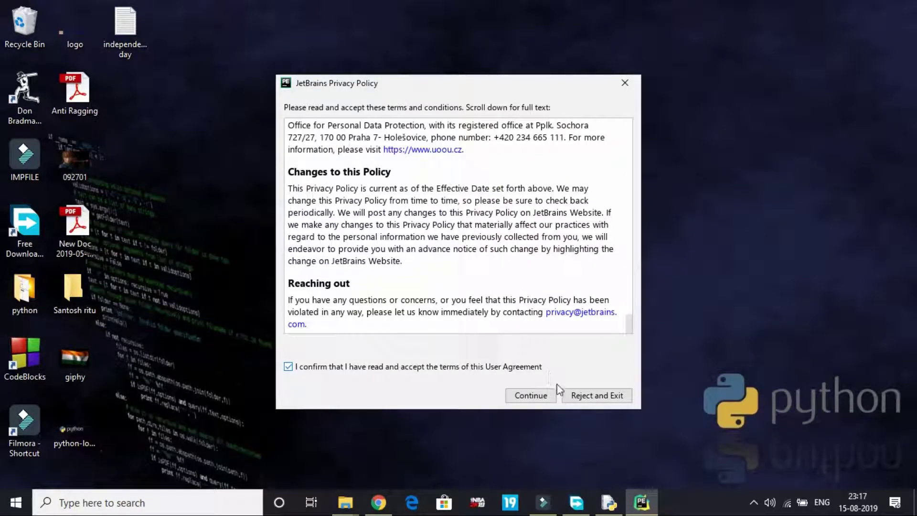
click(531, 395)
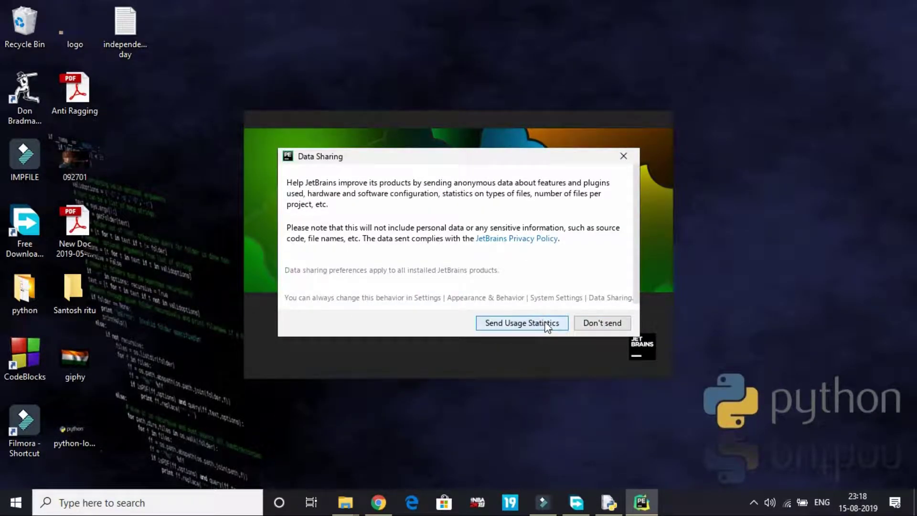
click(557, 323)
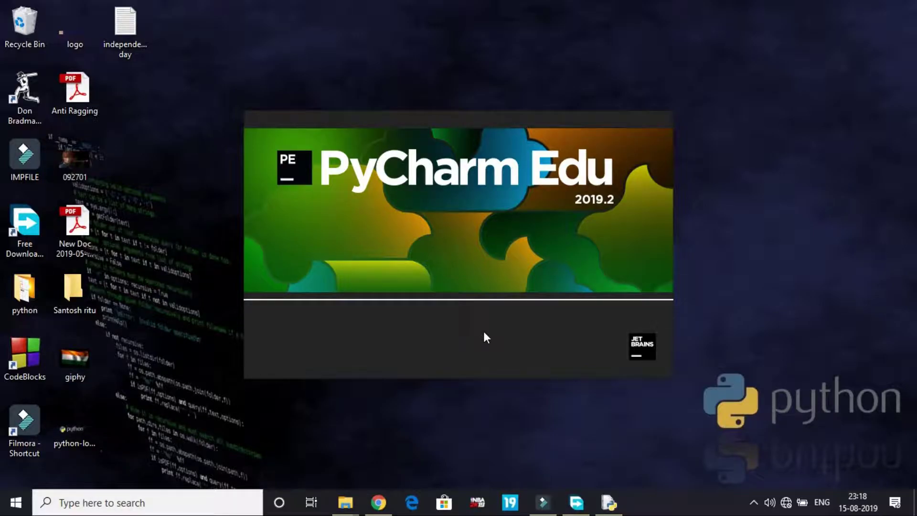
Close the Python 3.7.4 Shell and start a new PyCharm project named youtube in the PycharmProjects folder
click(609, 503)
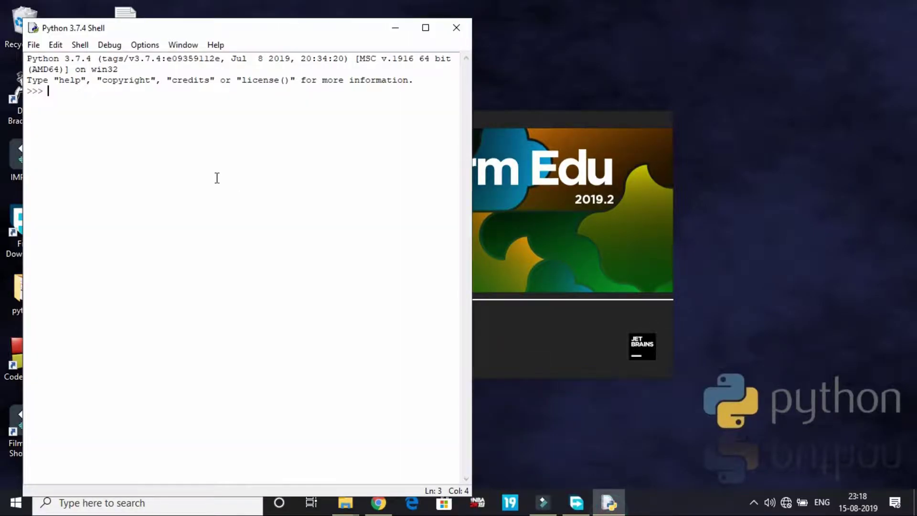
click(457, 28)
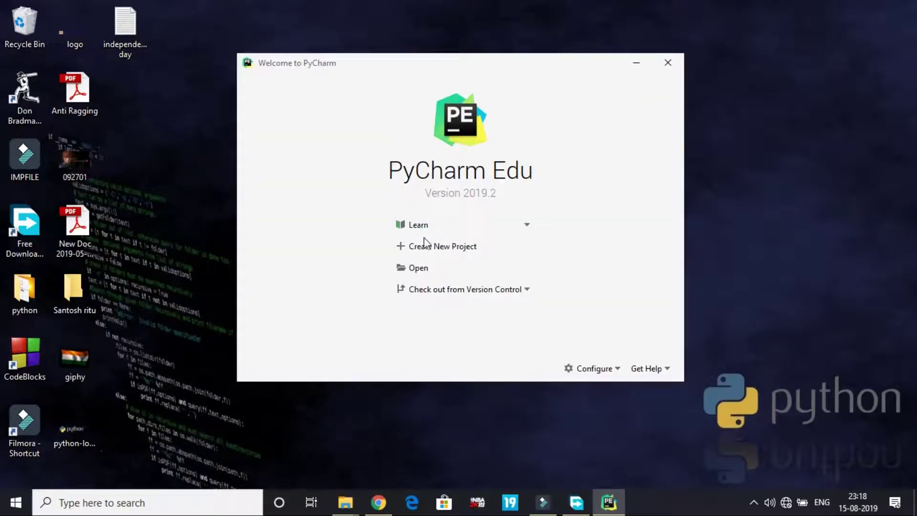
click(409, 252)
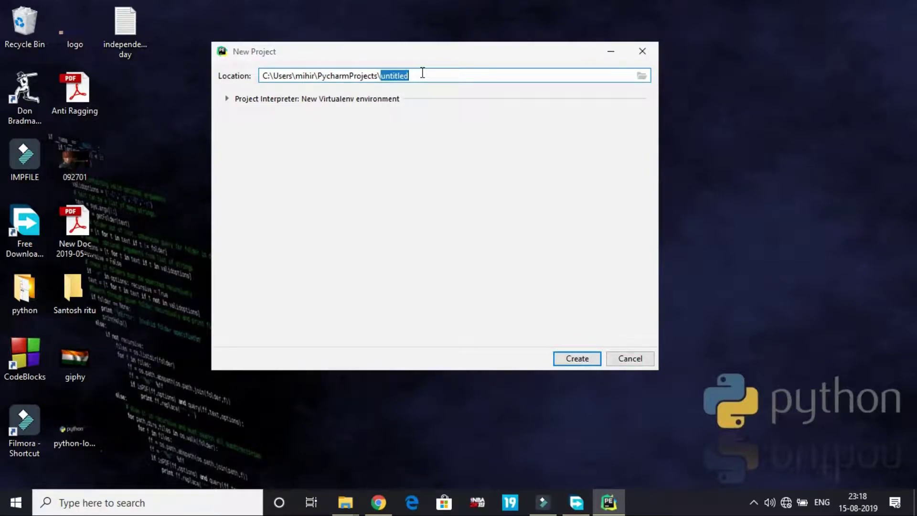
key(BackSpace)
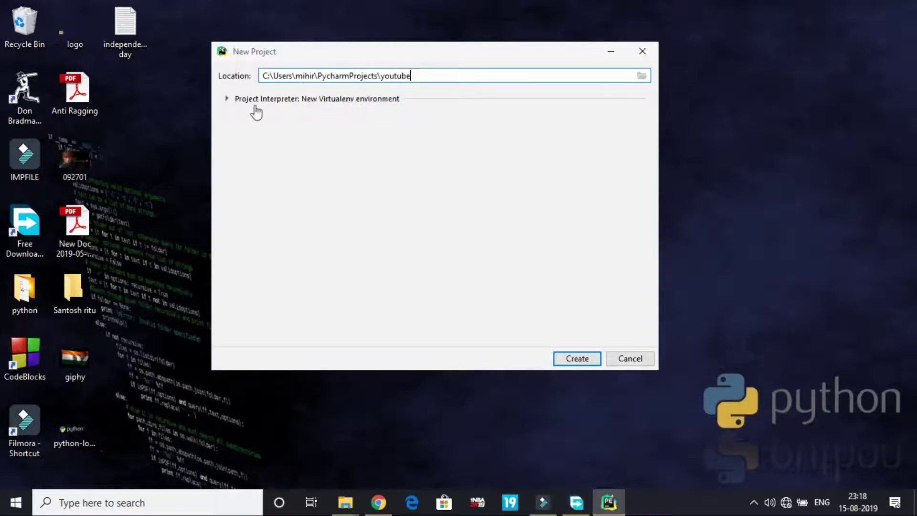
Review the project interpreter options, keep the new Virtualenv environment, and create the project
click(252, 101)
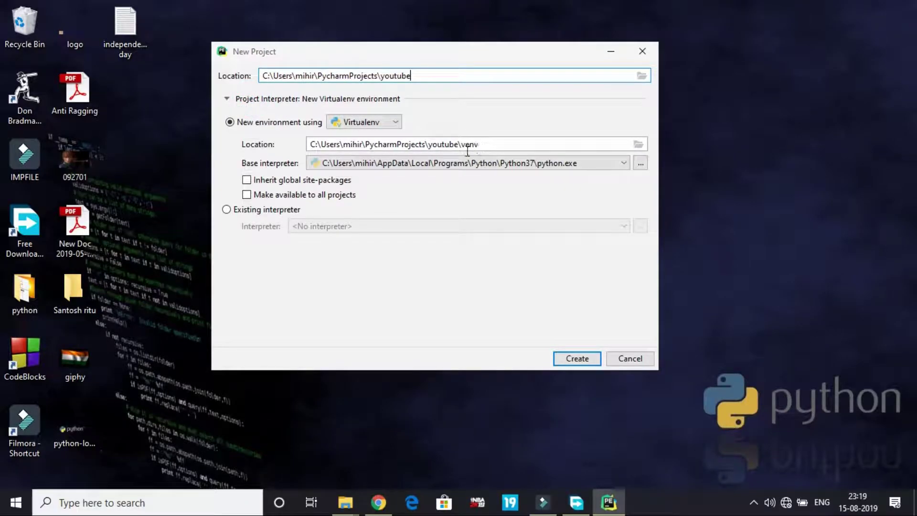
click(381, 123)
click(379, 121)
click(379, 122)
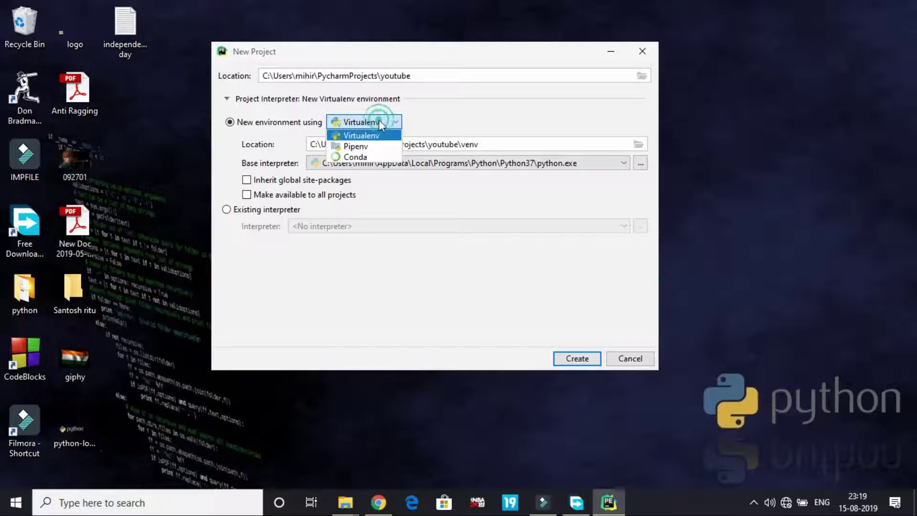
click(342, 120)
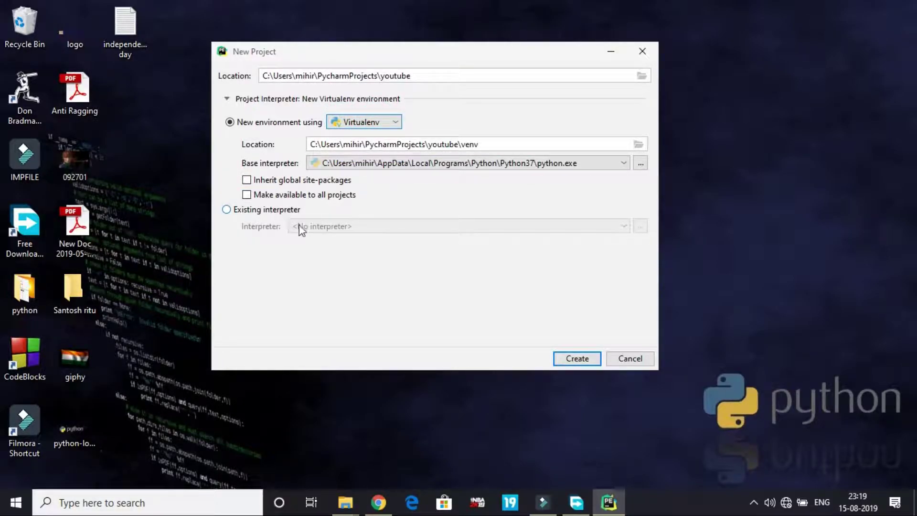
click(306, 101)
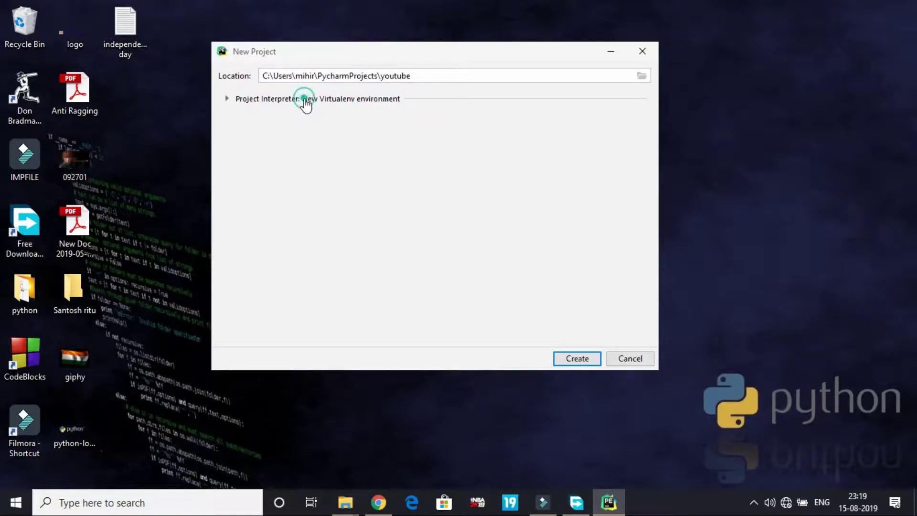
click(578, 358)
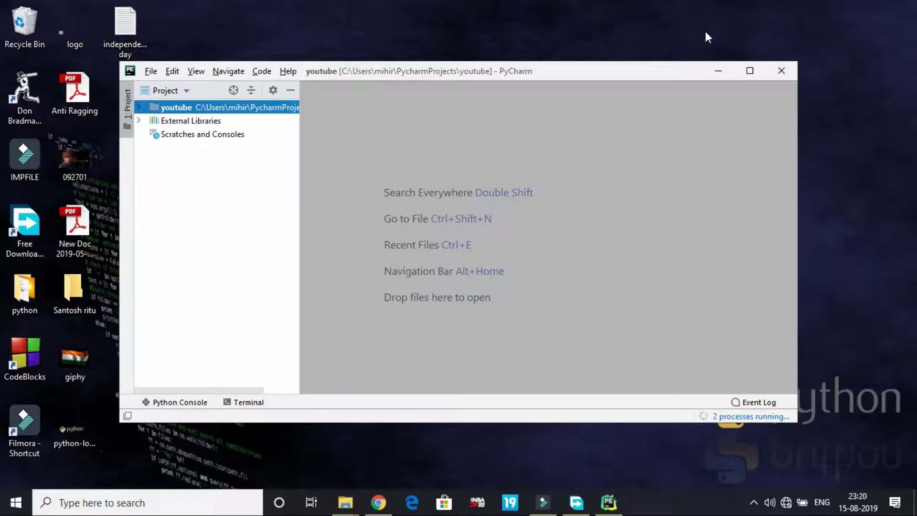
Maximize the project window and expand the youtube project and its venv folder in the project tree
click(748, 70)
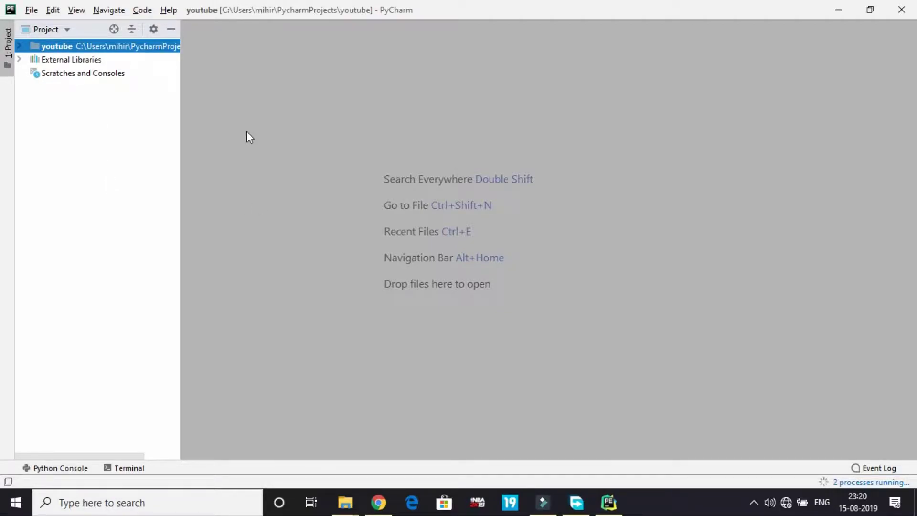
click(20, 47)
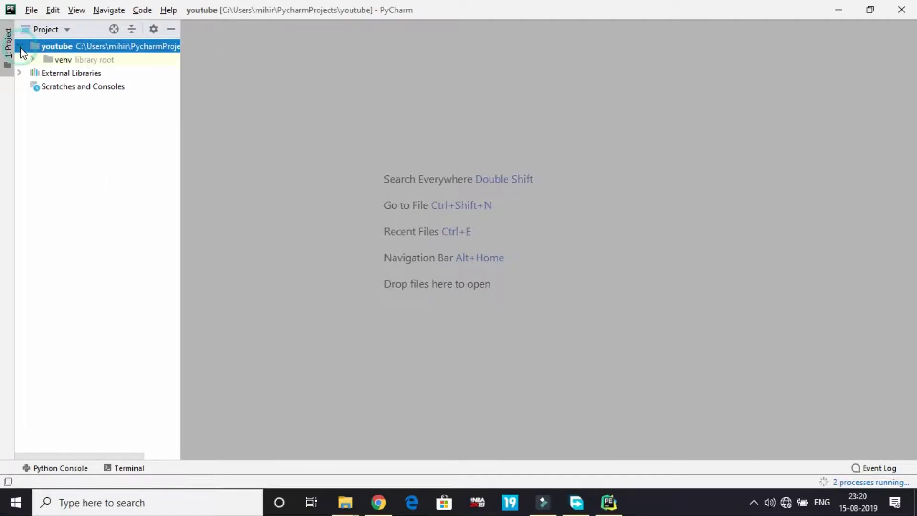
double_click(78, 61)
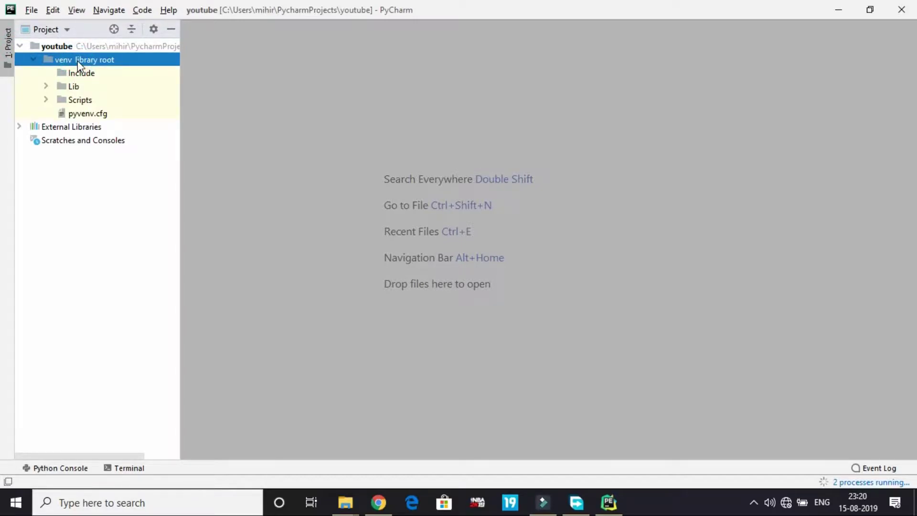
Open pyvenv.cfg from the venv folder, and add a new Python file named youtube to the youtube project
click(86, 113)
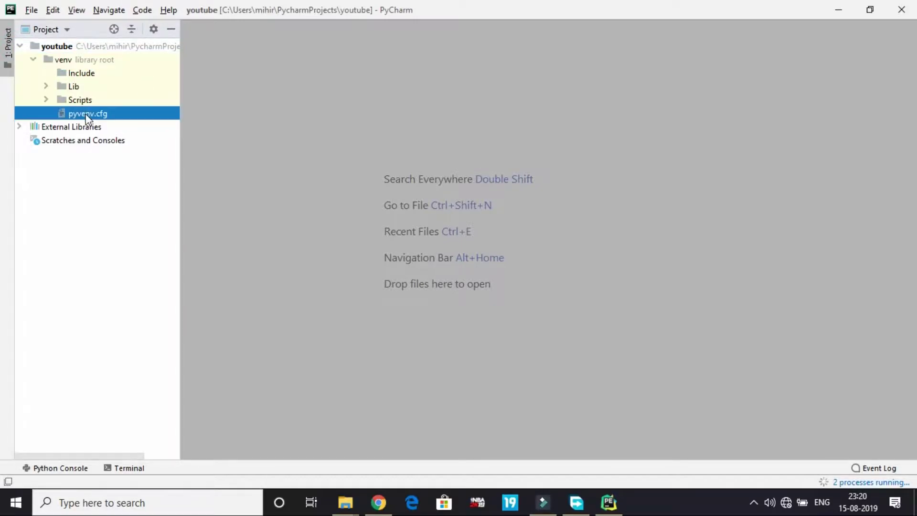
click(88, 47)
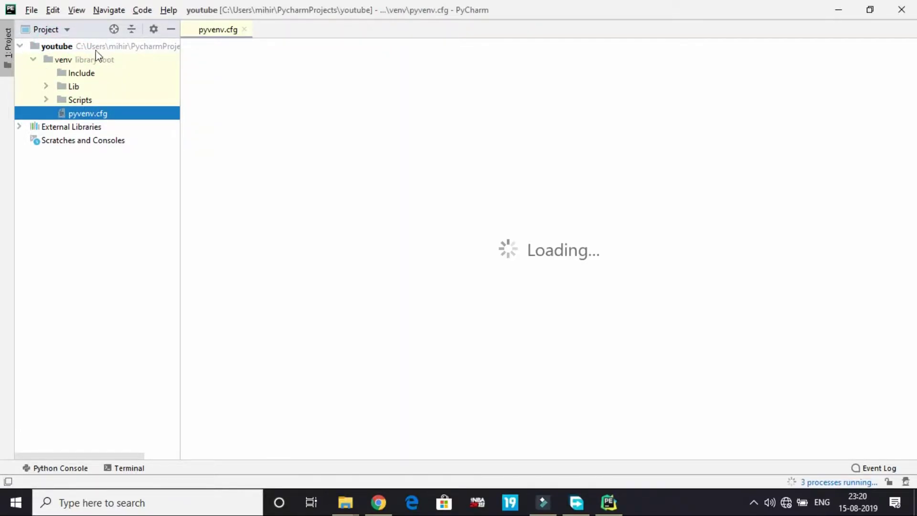
right_click(54, 46)
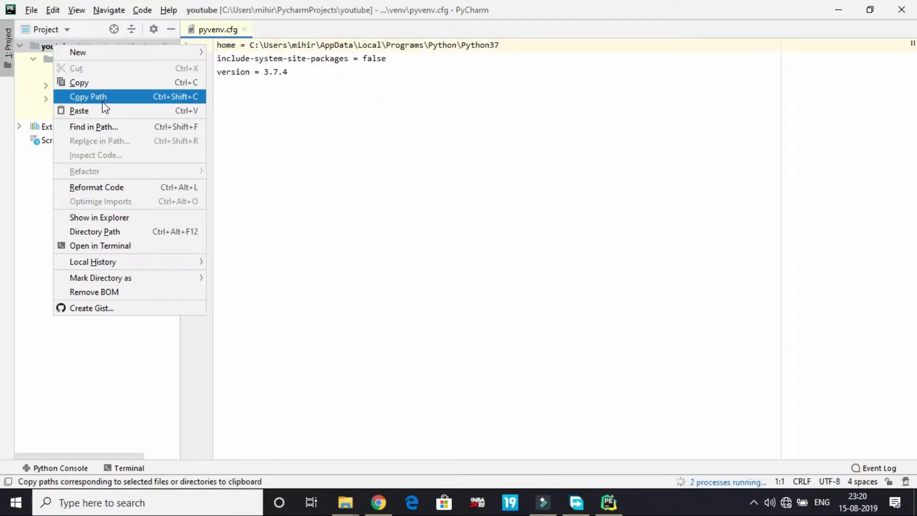
mouse_move(153, 53)
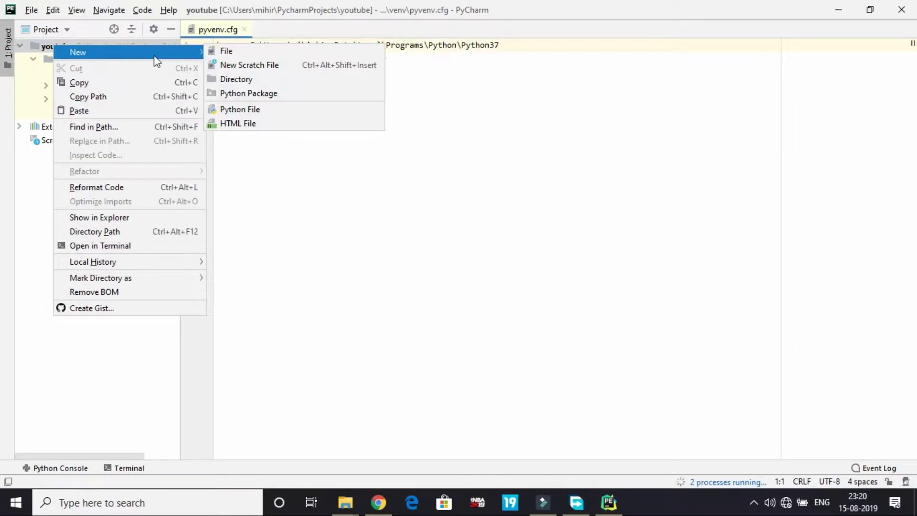
click(243, 112)
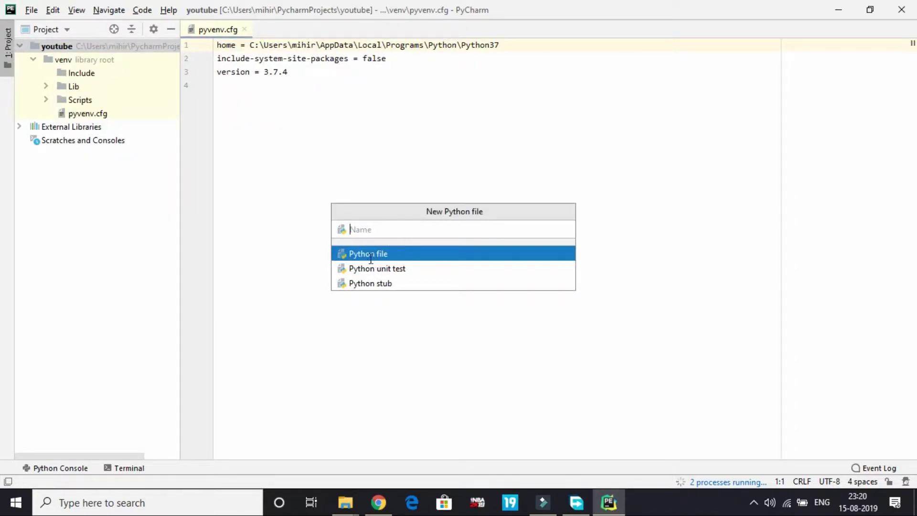
click(388, 232)
text(youtube)
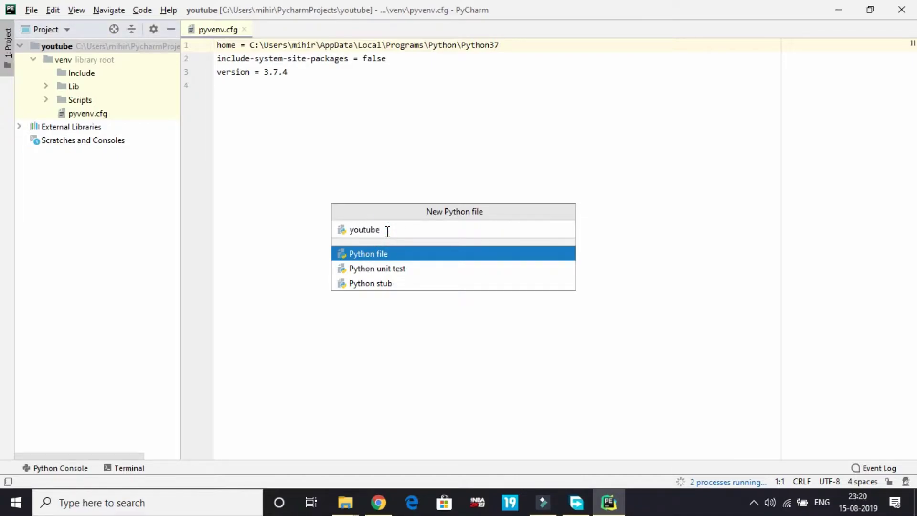
key(Return)
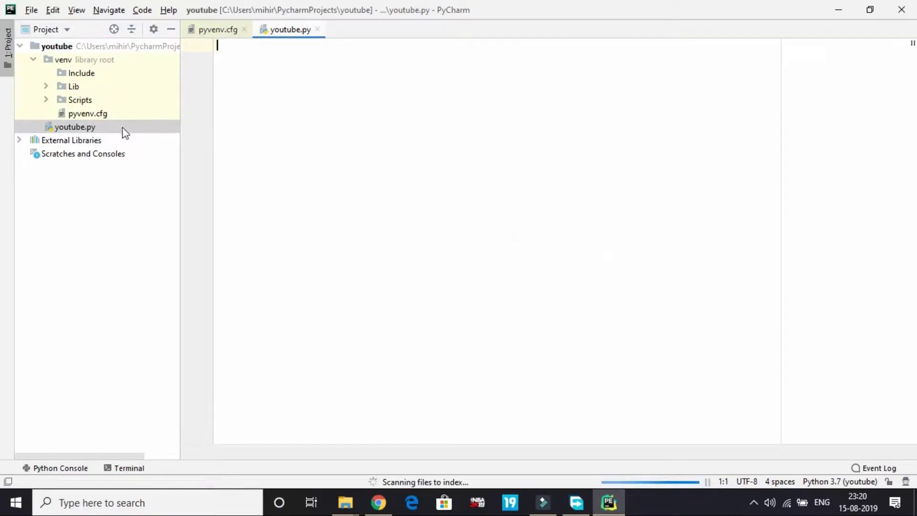
Write print("Its working") on the first line of youtube.py and add an empty line below it
click(121, 127)
click(287, 51)
text(print()
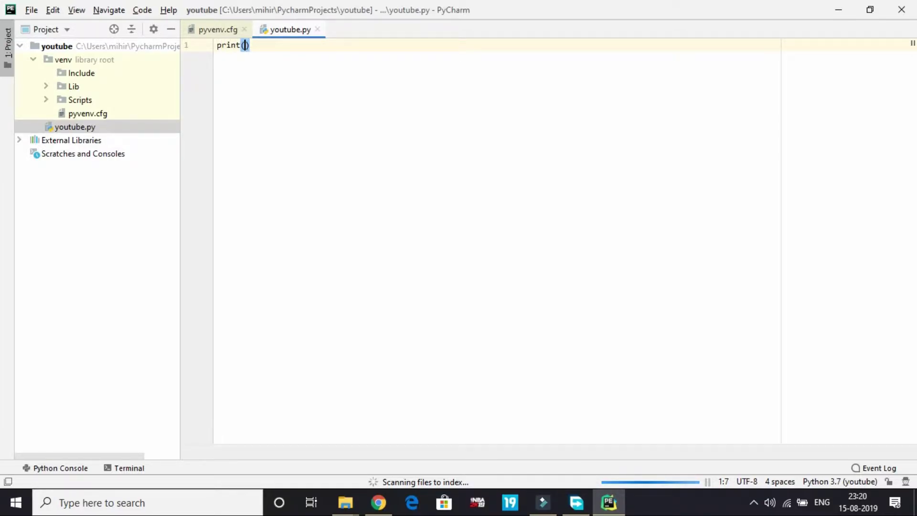
text("Its working)
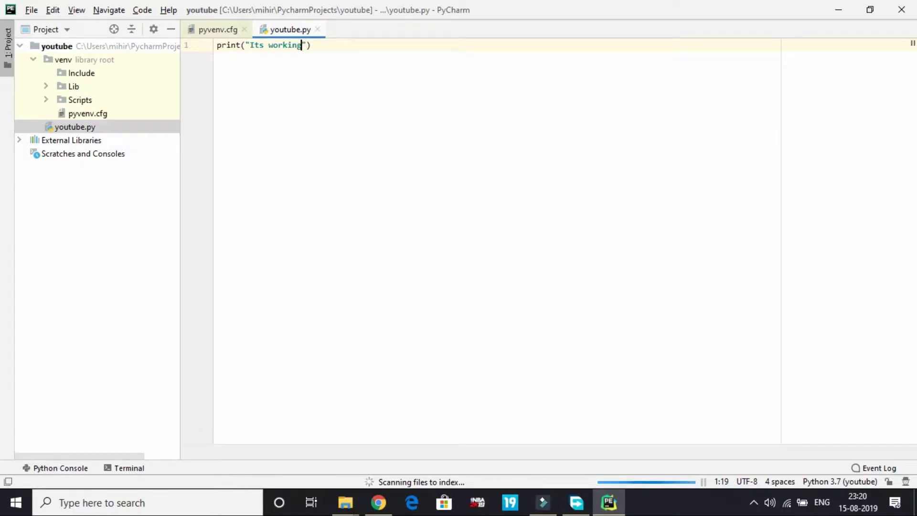
key(Return)
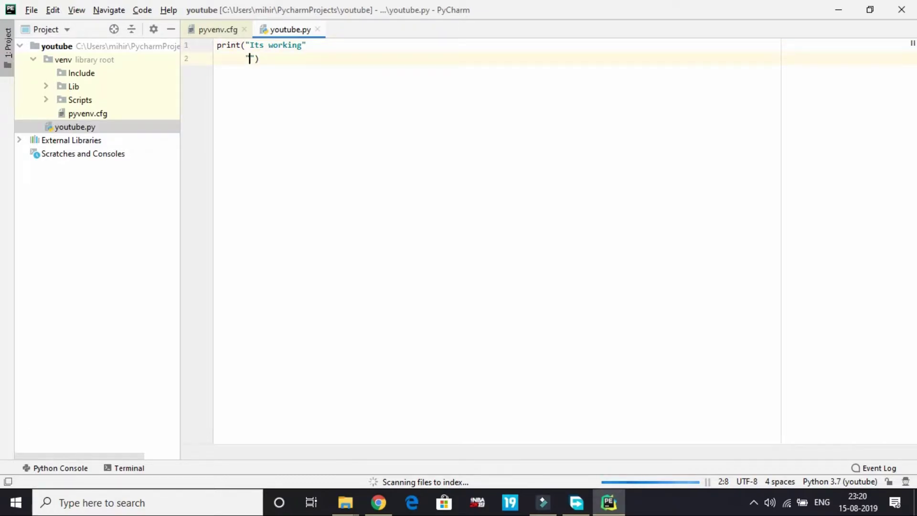
key(BackSpace)
key(BackSpace)
key(BackSpace)
key(BackSpace)
key(BackSpace)
text(")
key(End)
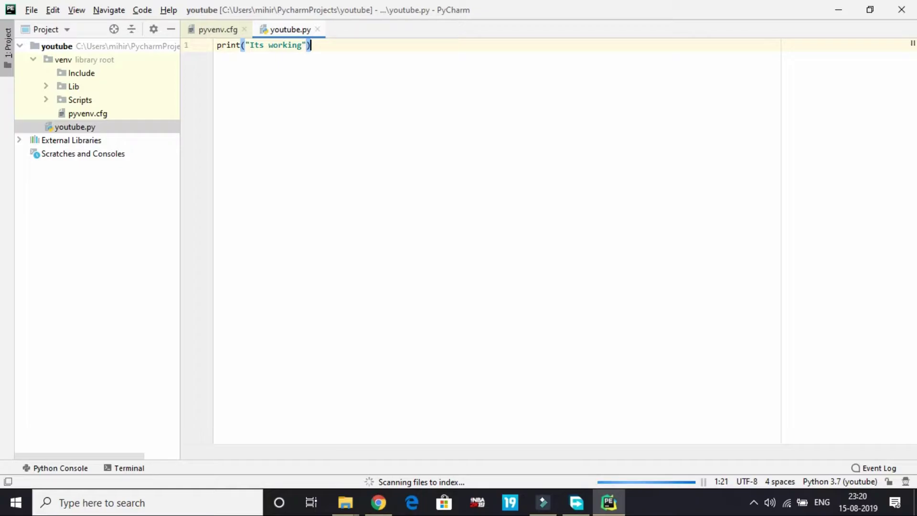
key(Return)
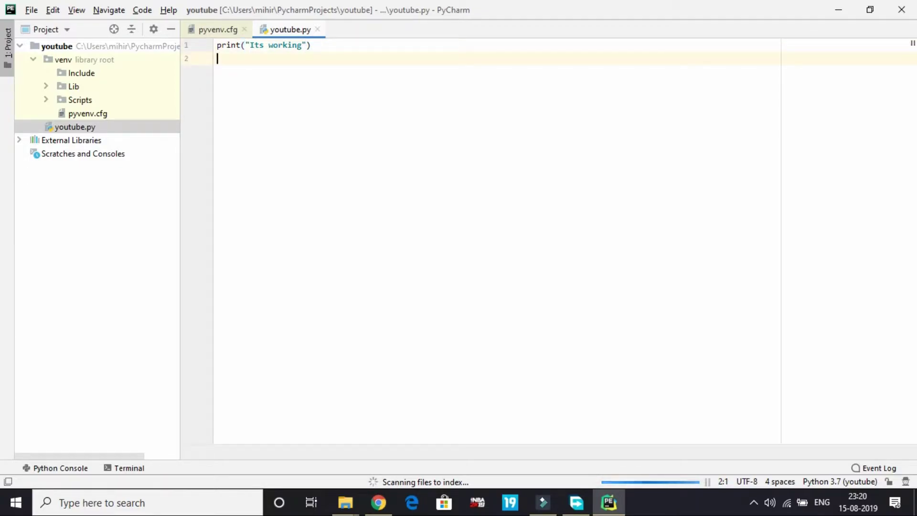
Run the youtube.py file in the Python Console
click(259, 96)
right_click(260, 96)
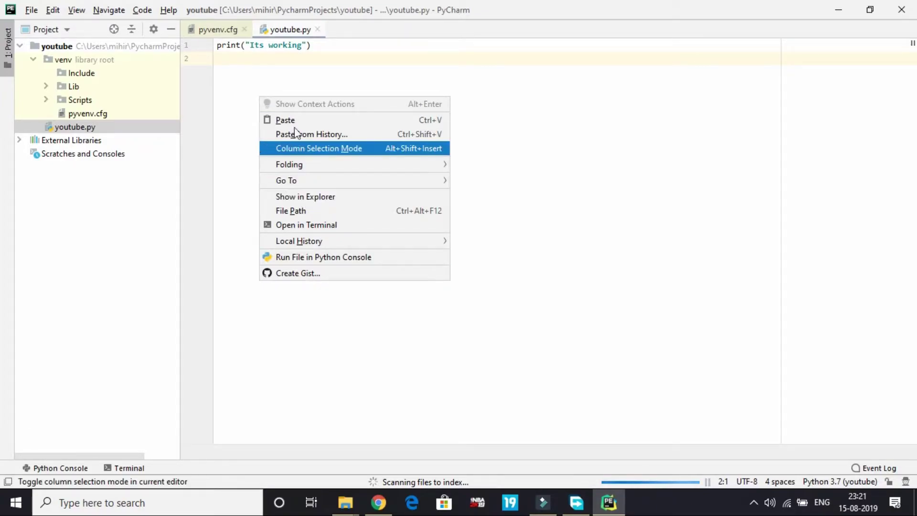
click(318, 257)
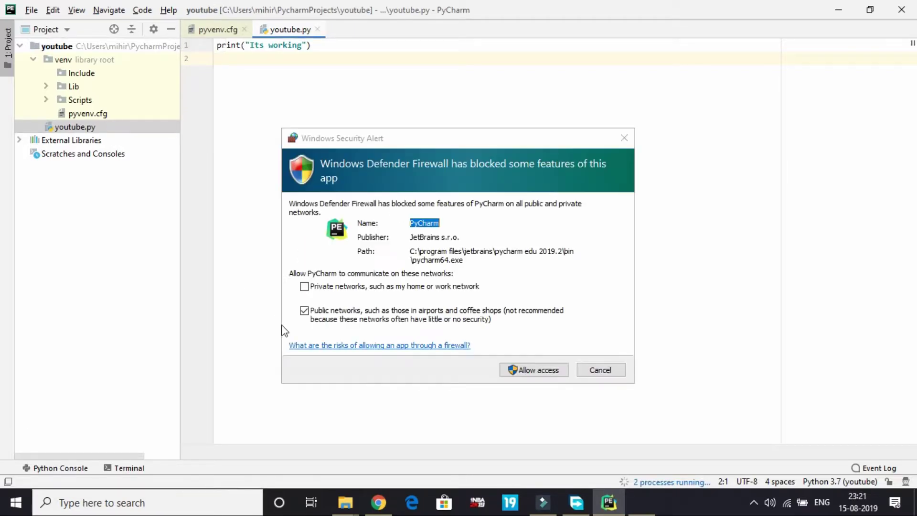
Allow PyCharm through Windows Defender Firewall on private and public networks, and select the script's output line in the console
click(380, 288)
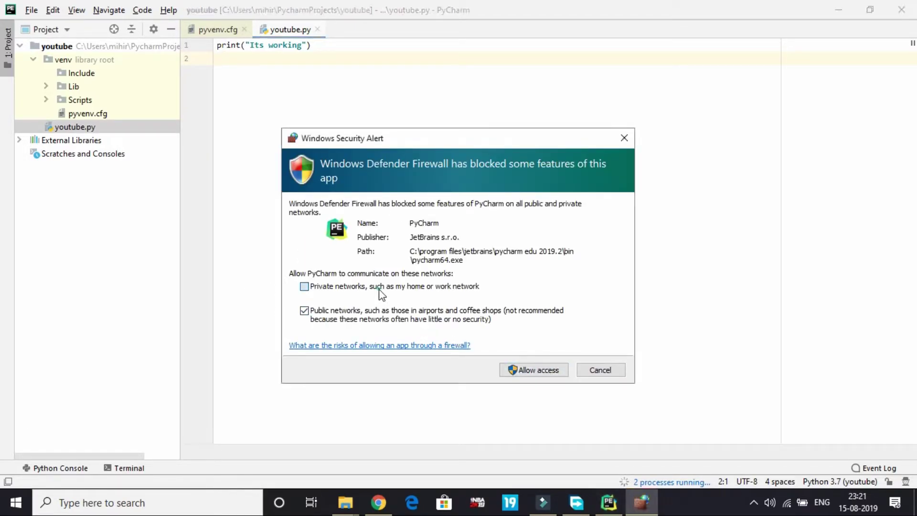
click(517, 370)
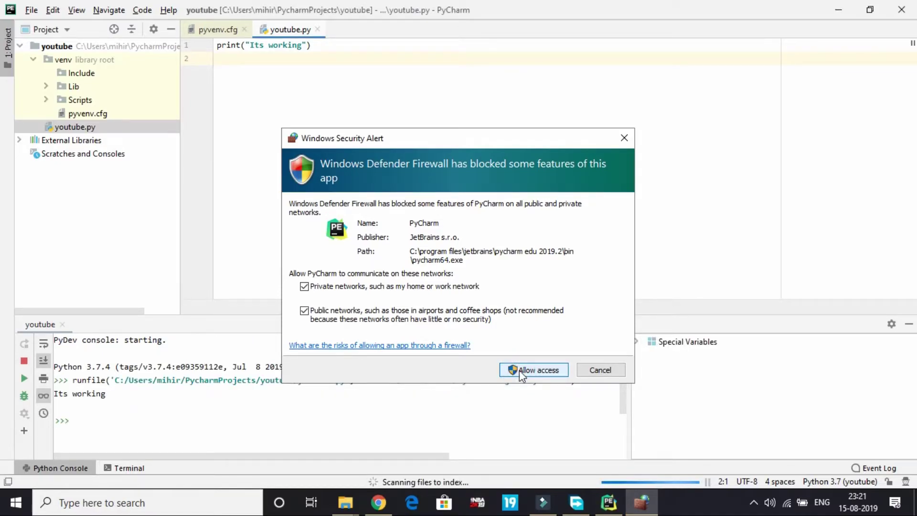
click(520, 371)
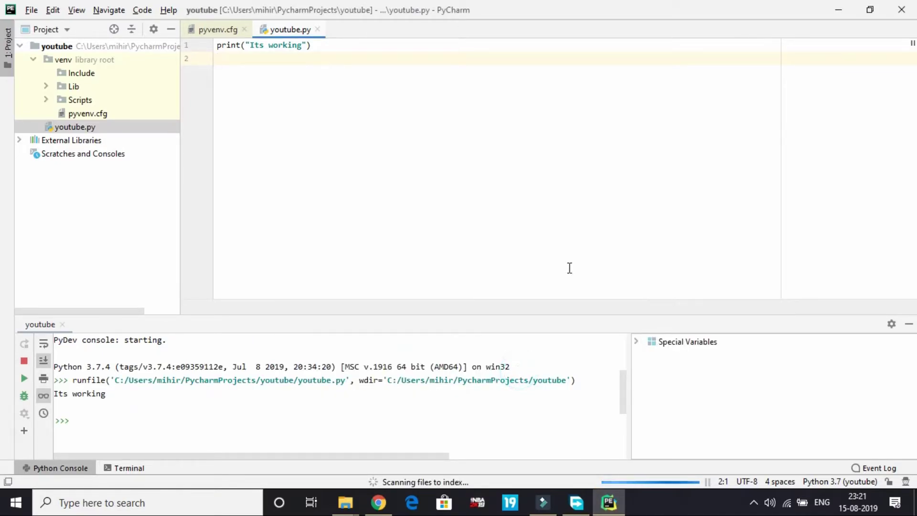
triple_click(61, 393)
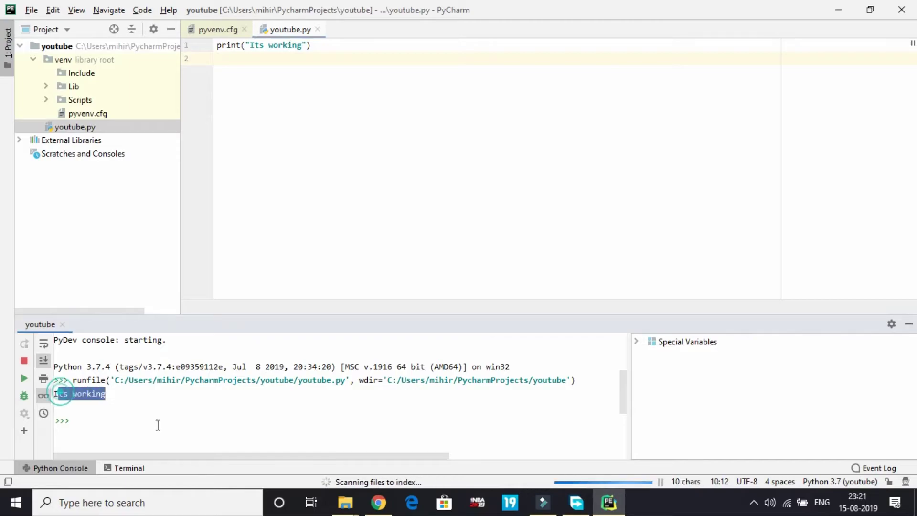